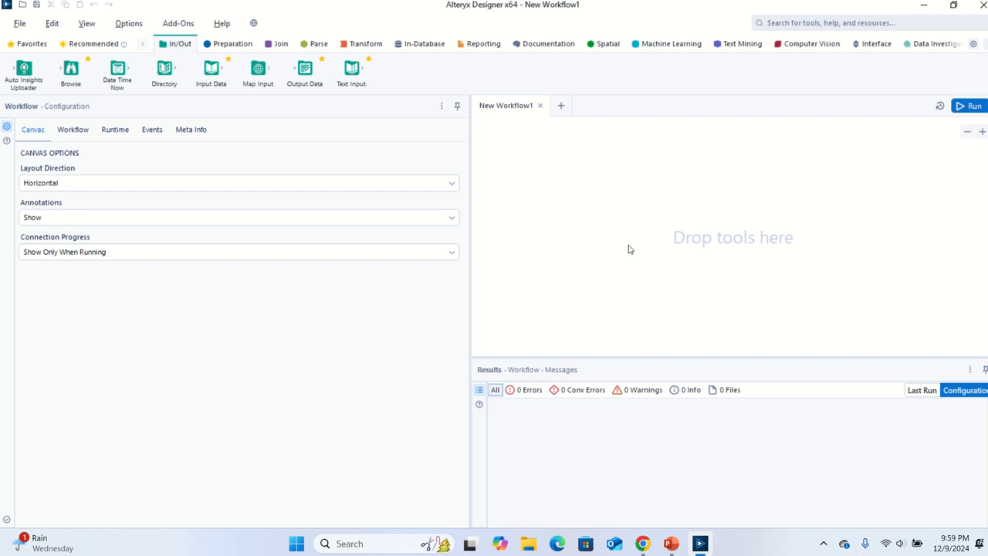
left_click_drag(215, 82, 199, 54)
left_click_drag(258, 80, 315, 84)
left_click(227, 44)
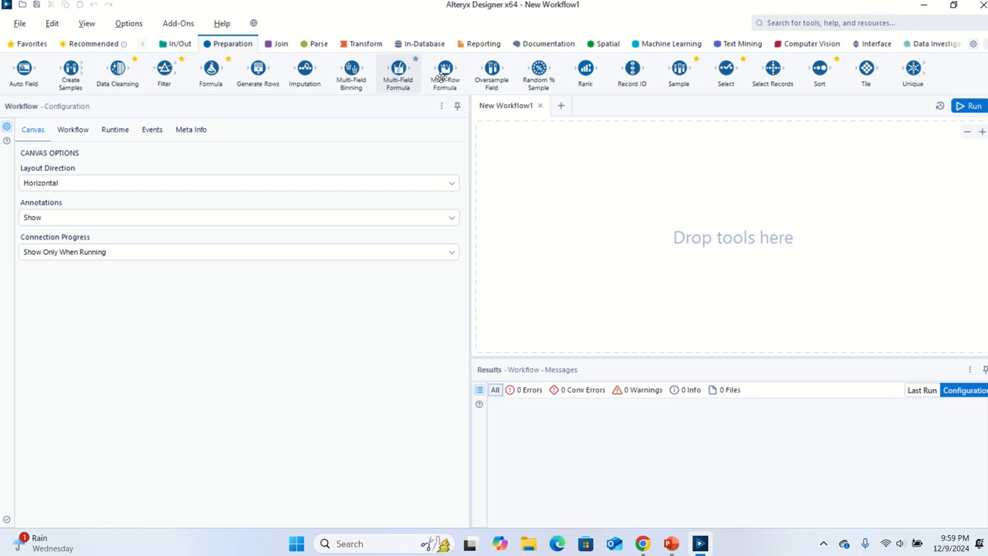
left_click_drag(491, 76, 231, 72)
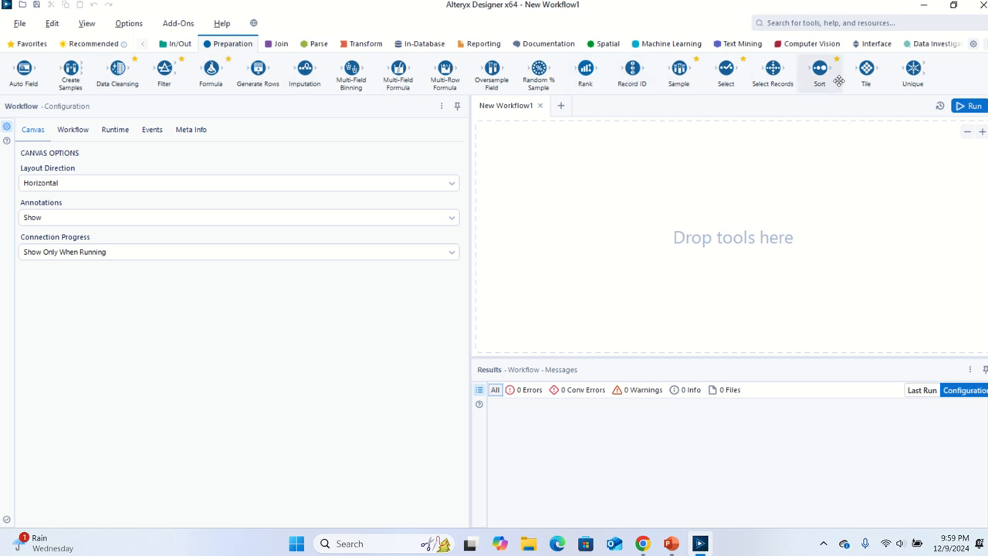
left_click(278, 45)
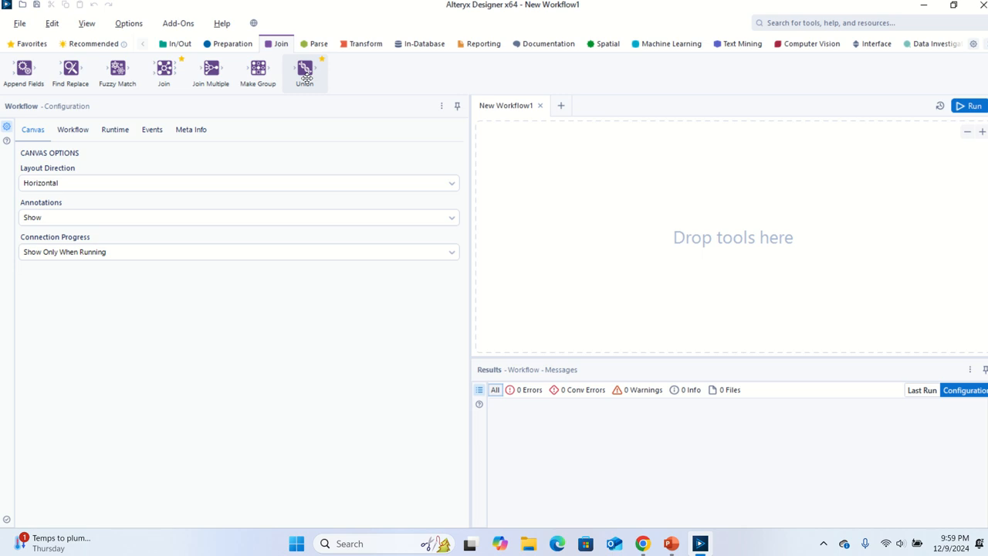
left_click(177, 46)
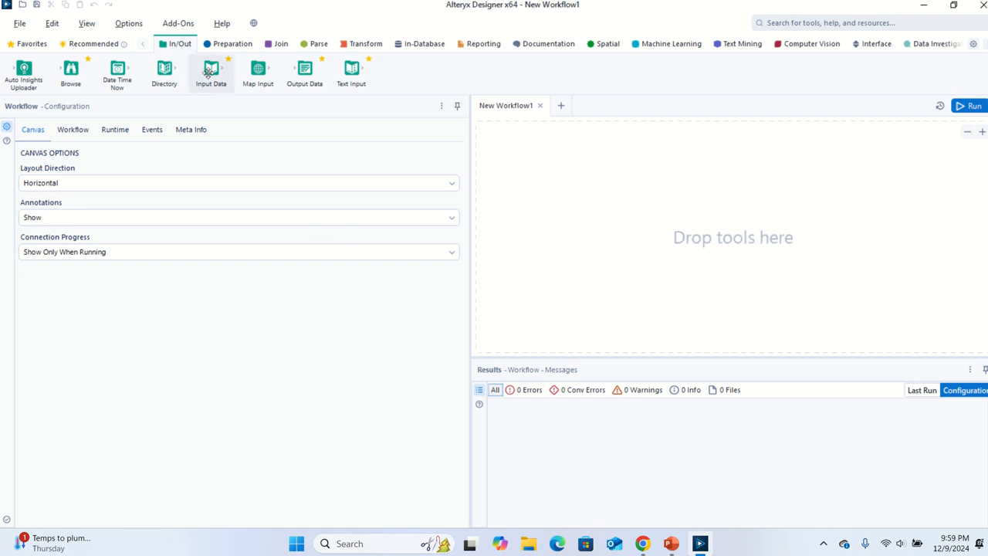
Place an Input Data tool on the canvas and start a file connection of type Microsoft Excel .xlsx
left_click_drag(208, 73, 566, 191)
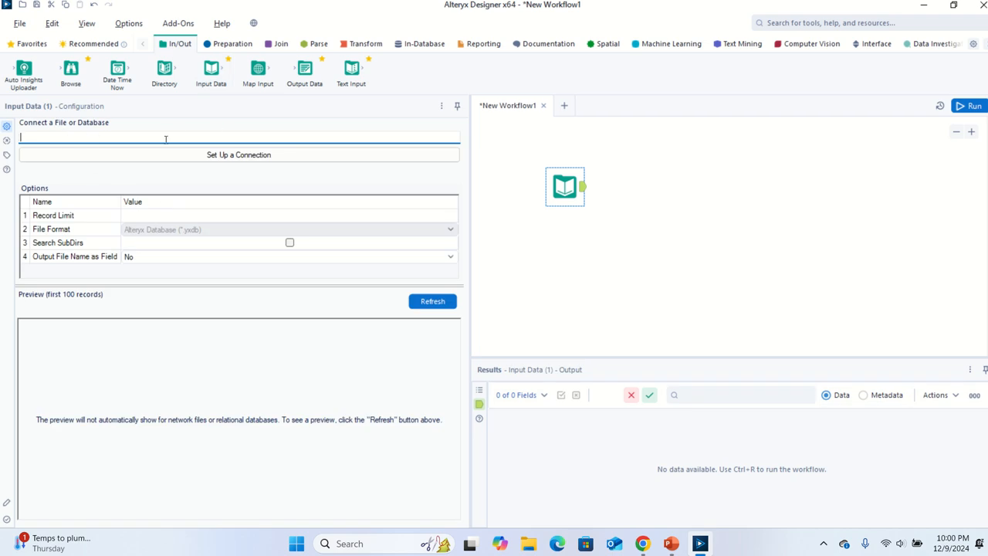
left_click(184, 156)
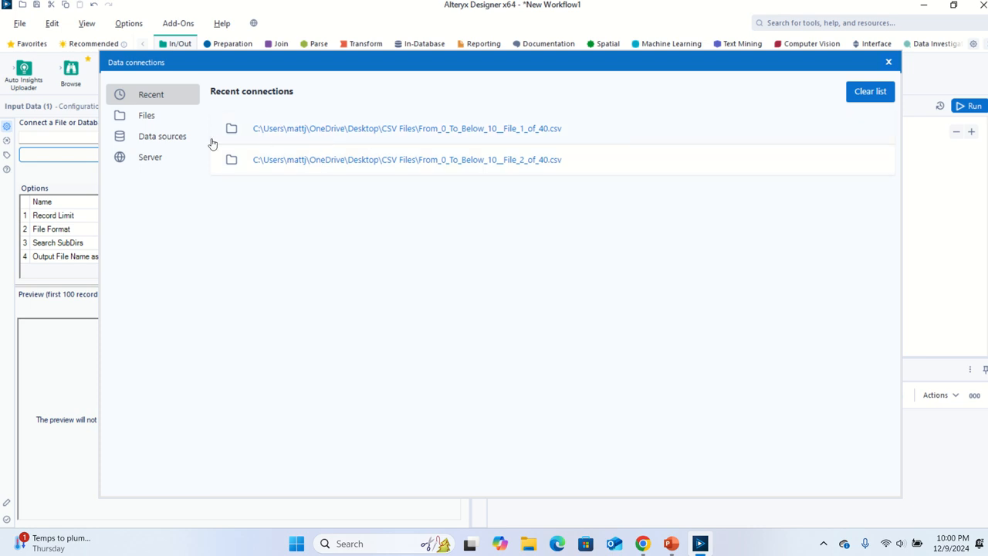
left_click(168, 125)
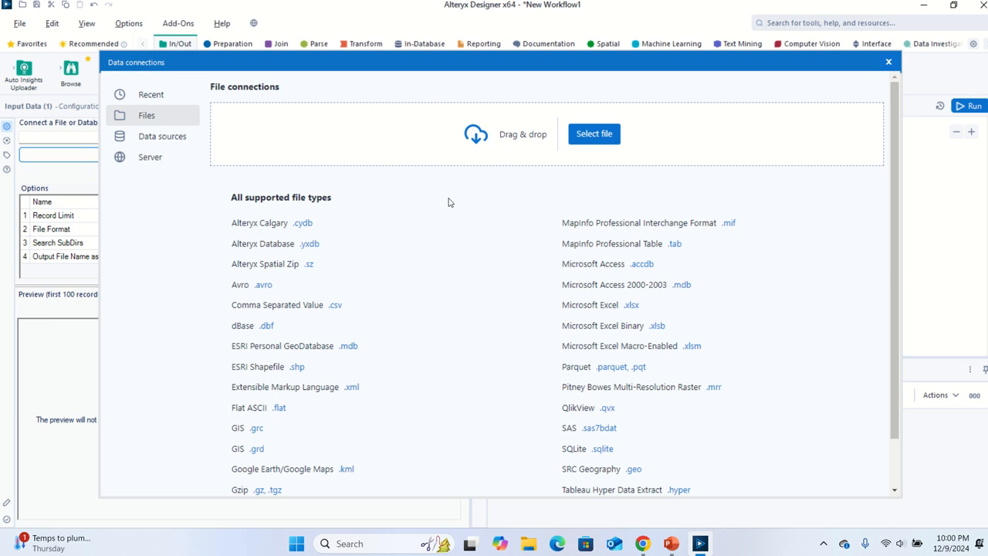
scroll(483, 338, "down", 2)
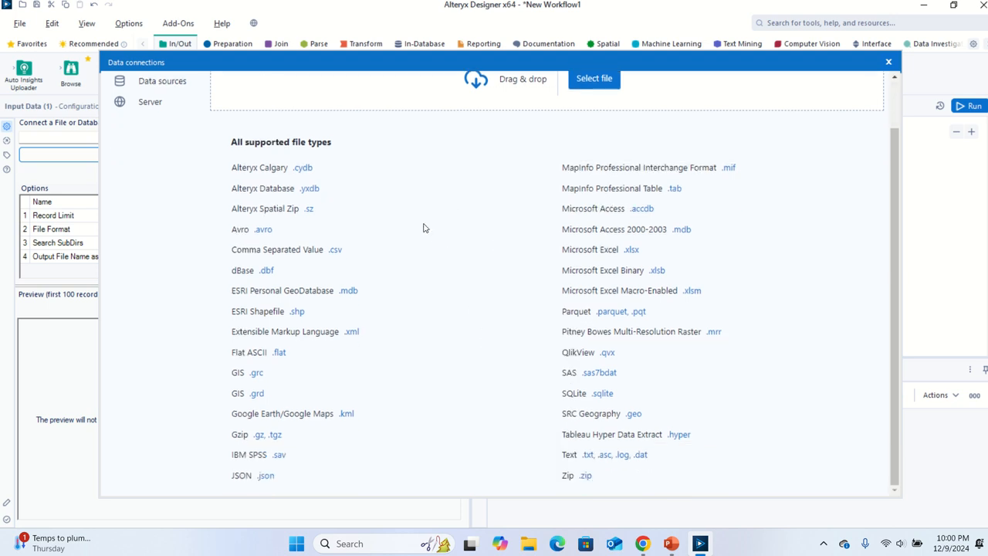
scroll(401, 287, "up", 2)
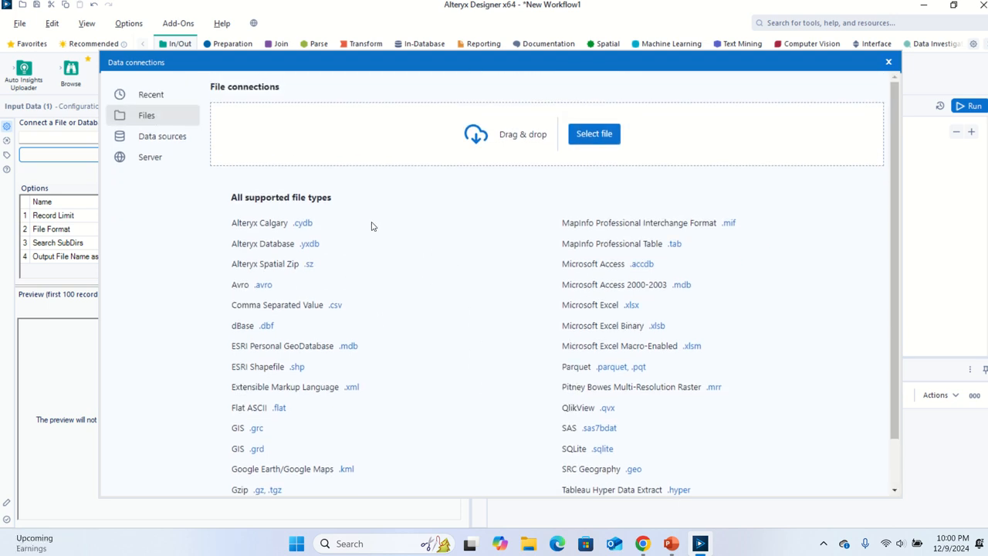
scroll(365, 344, "down", 2)
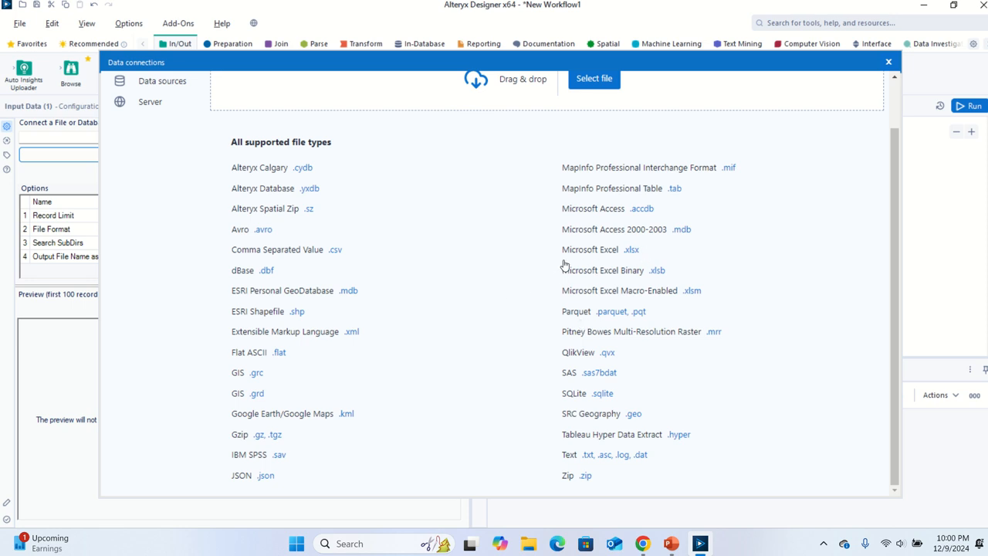
left_click(629, 250)
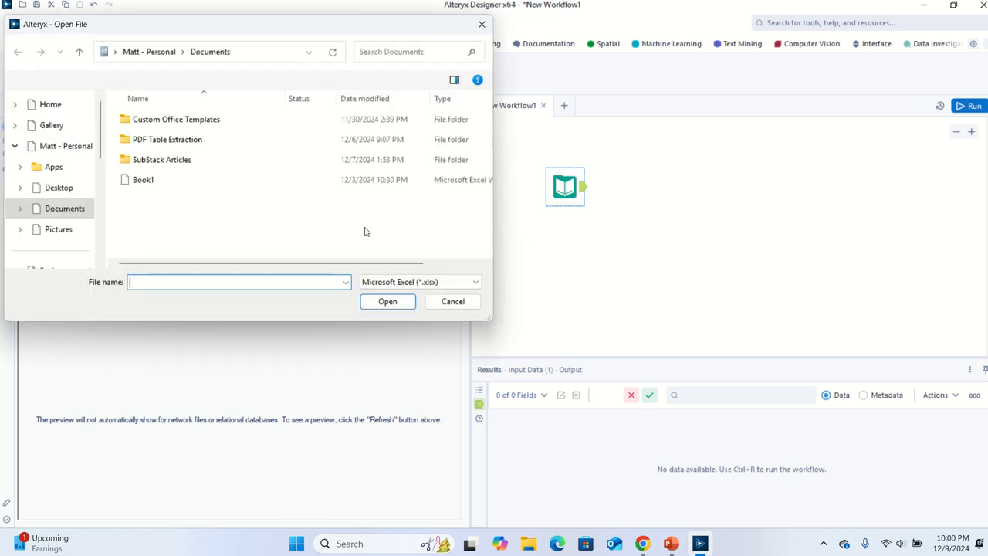
Open Excel File.xlsx from the Desktop's Excel File folder and choose its Excel File sheet
scroll(87, 140, "up", 2)
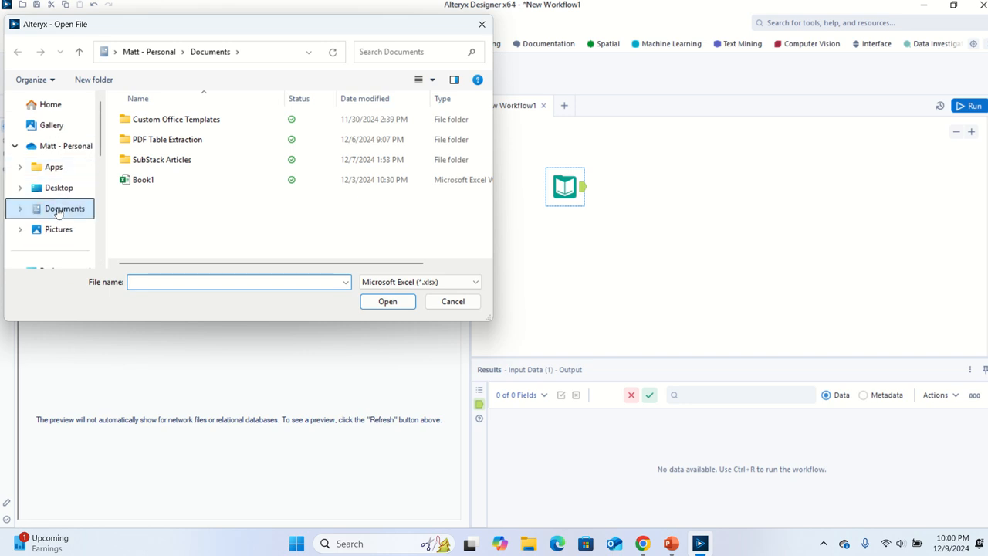
left_click(62, 190)
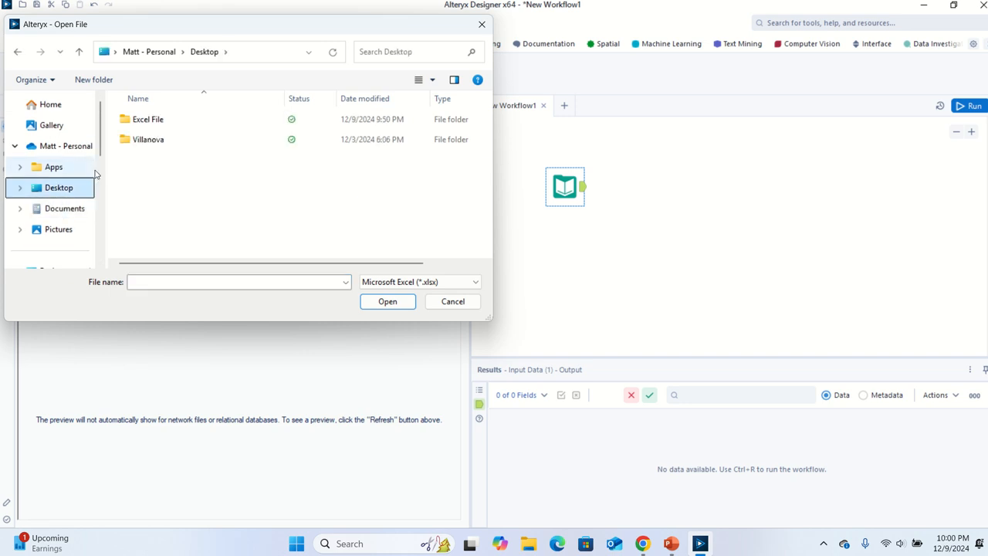
double_click(148, 120)
left_click(149, 121)
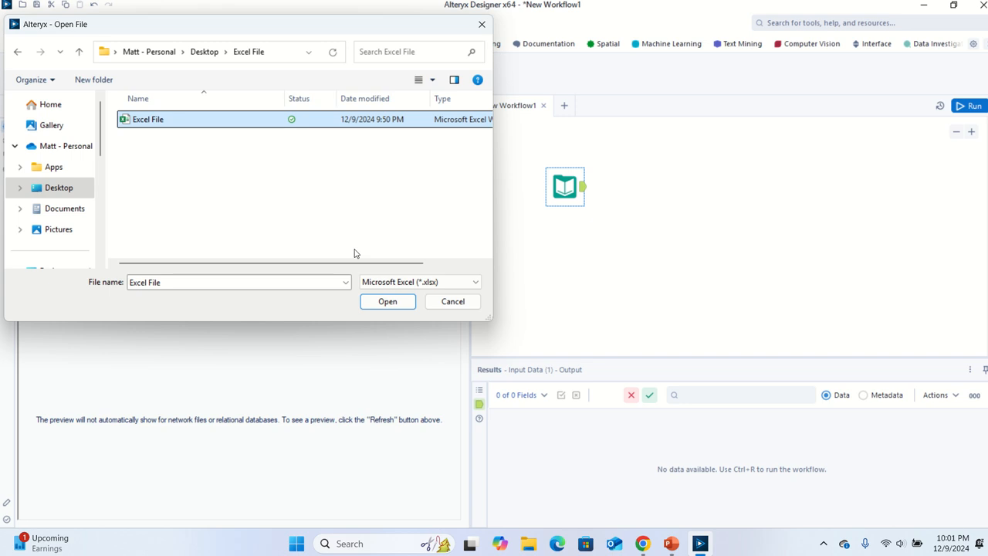
left_click(387, 302)
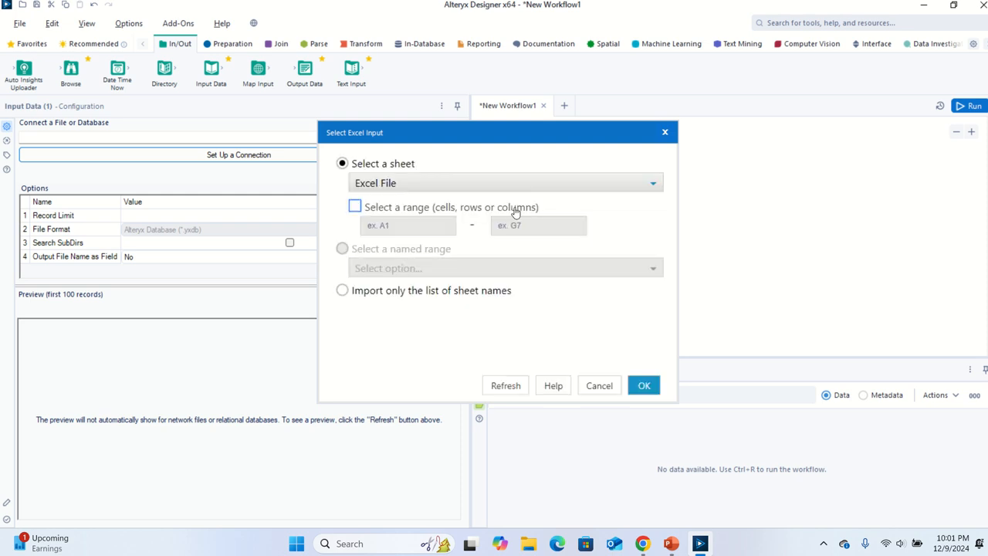
left_click(437, 181)
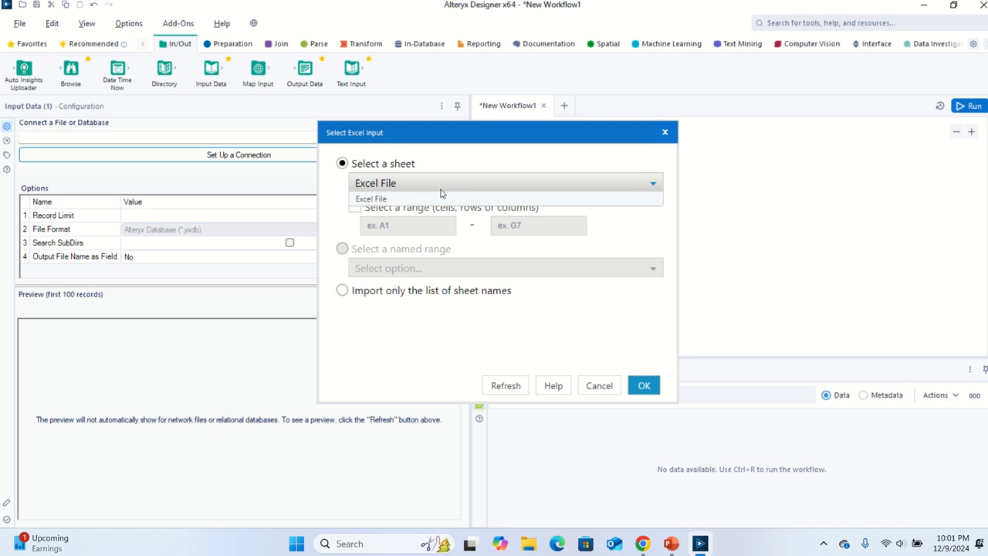
left_click(396, 200)
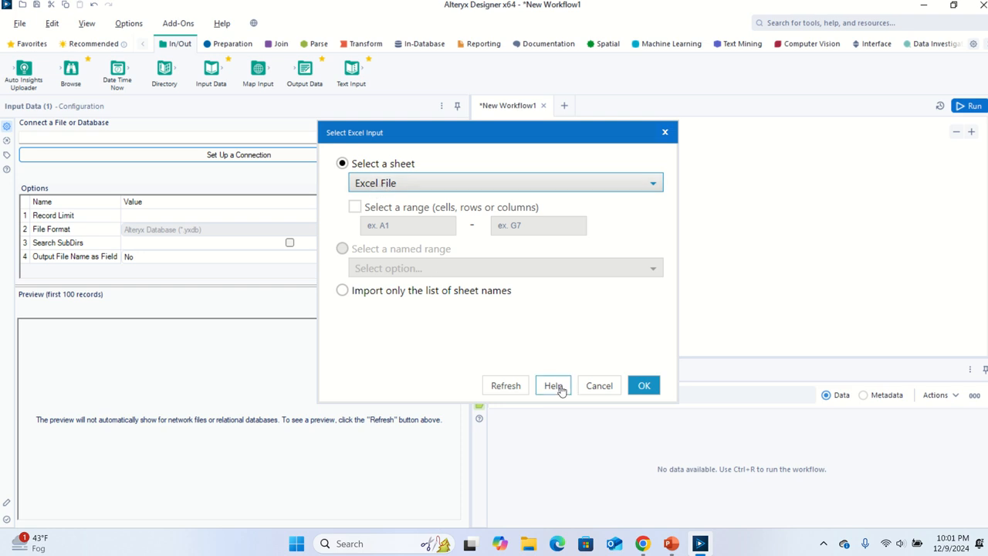
left_click(633, 388)
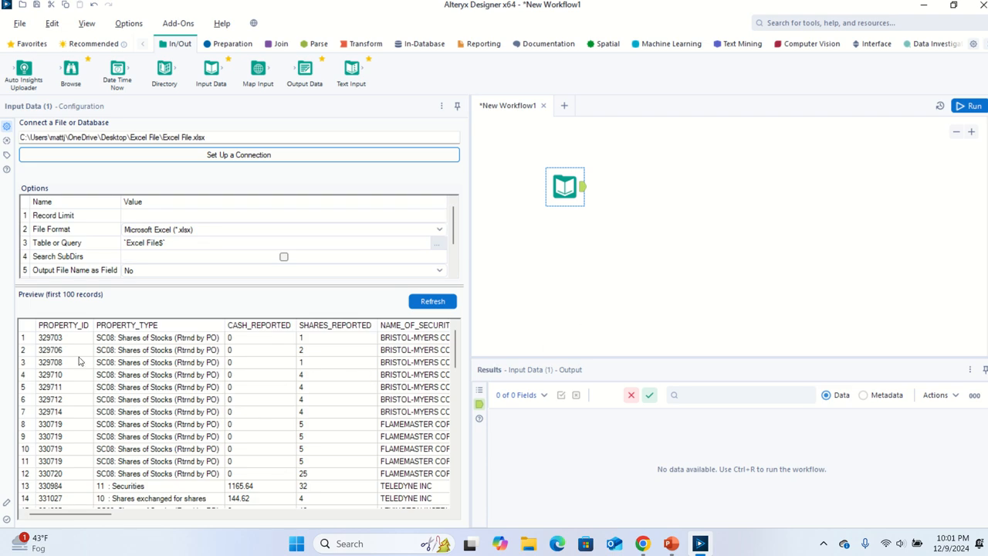
Set the input's Output File Name as Field option to Full Path
left_click_drag(71, 519, 274, 497)
scroll(379, 486, "left", 15)
left_click(453, 274)
left_click(454, 274)
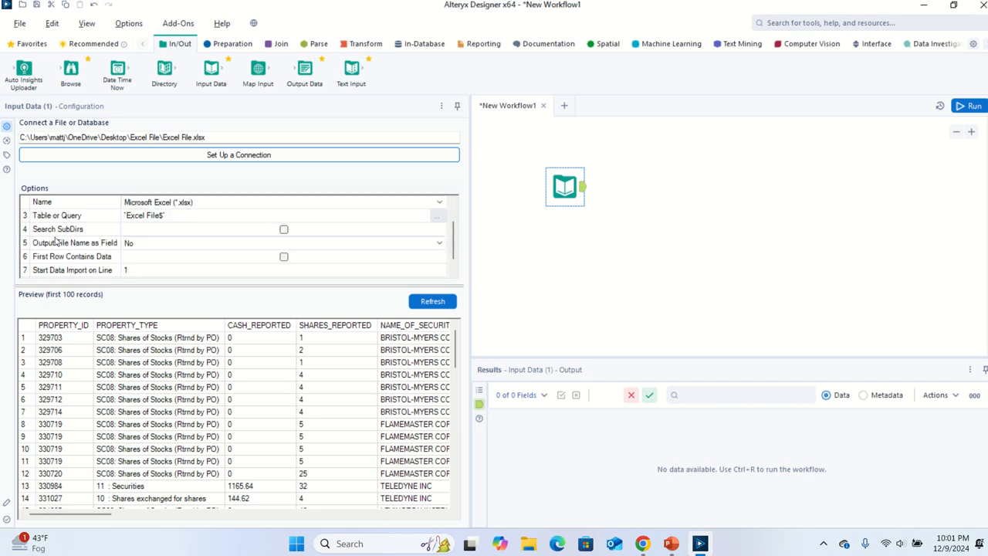
left_click(144, 245)
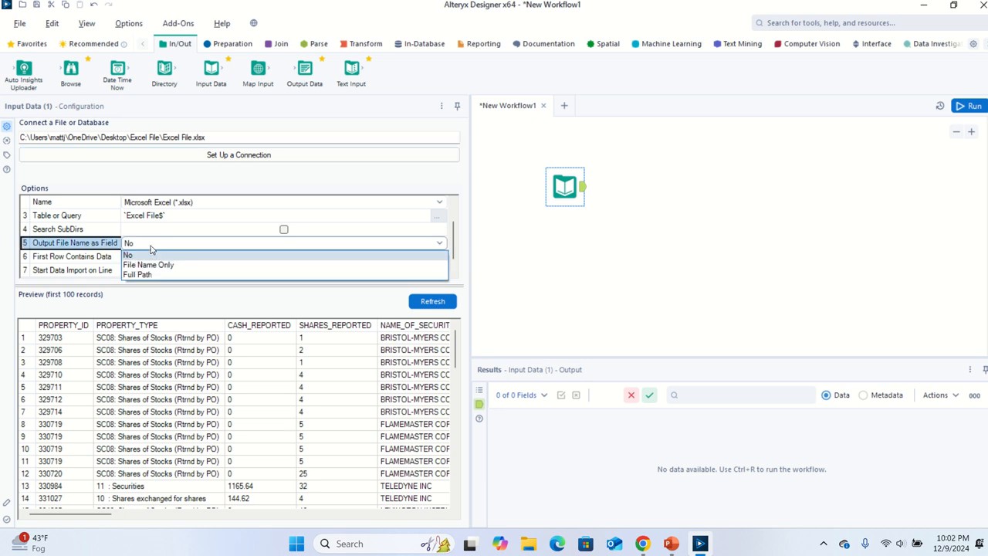
left_click(157, 274)
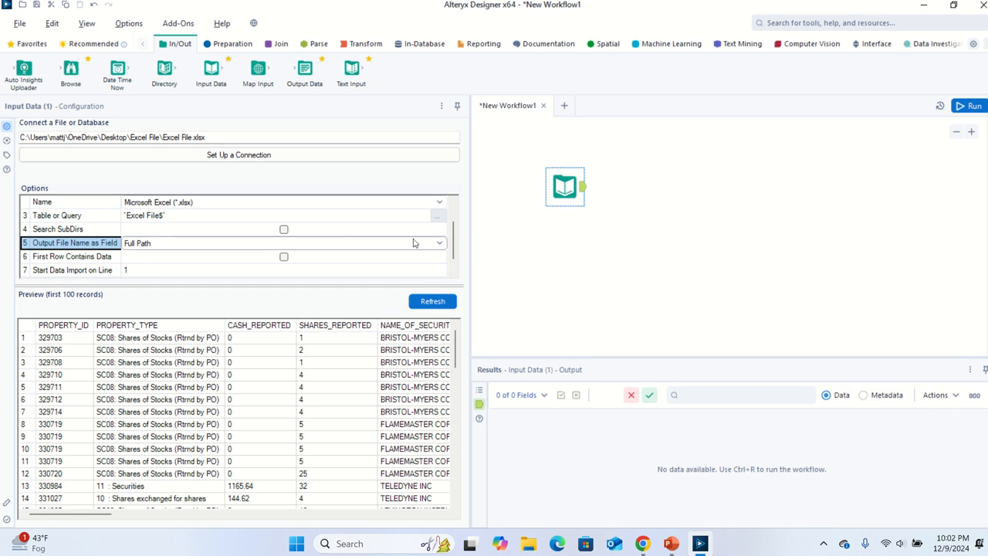
Run the workflow and dismiss the completion notice
scroll(454, 250, "down", 1)
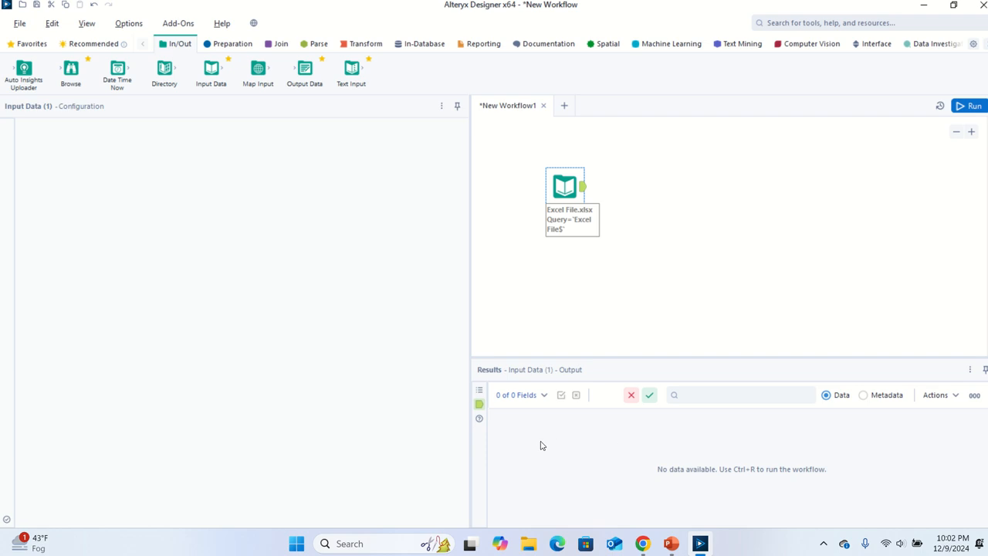
key("ctrl+r")
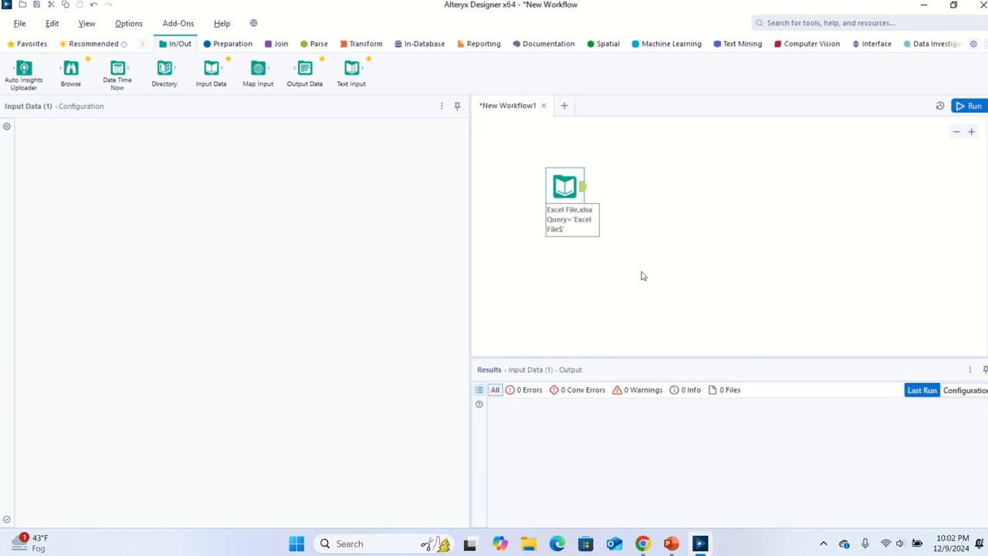
key("ctrl+r")
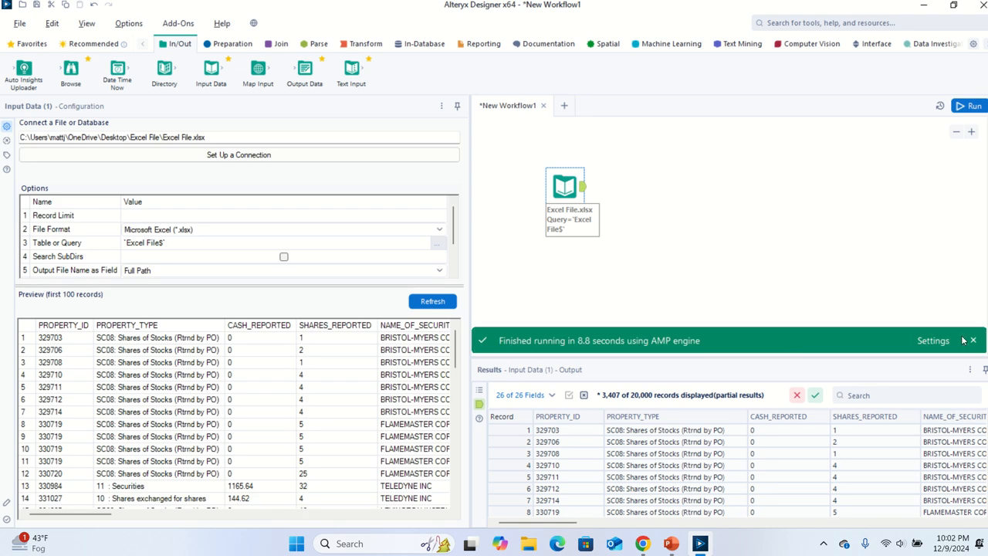
left_click(974, 341)
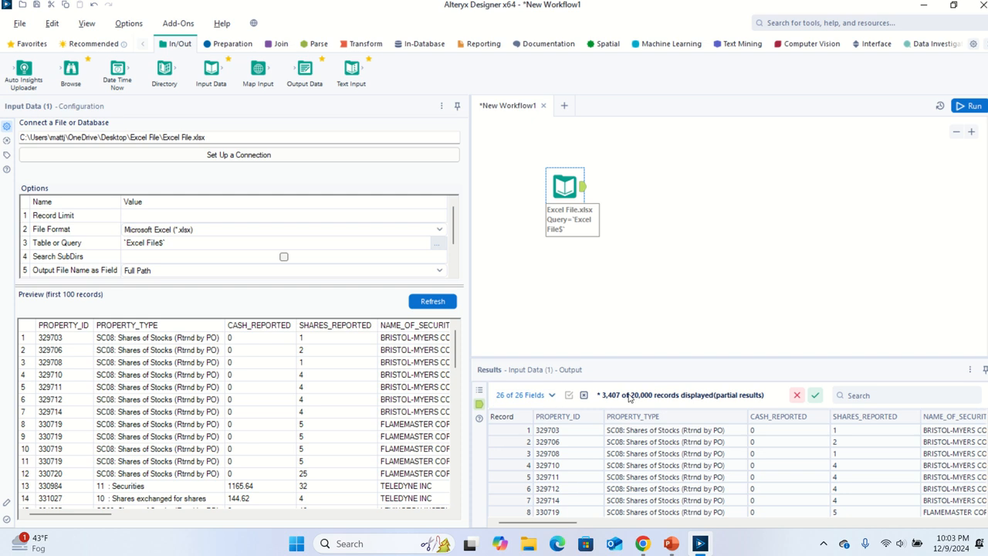
Scroll across the results grid to examine the imported fields
mouse_move(632, 400)
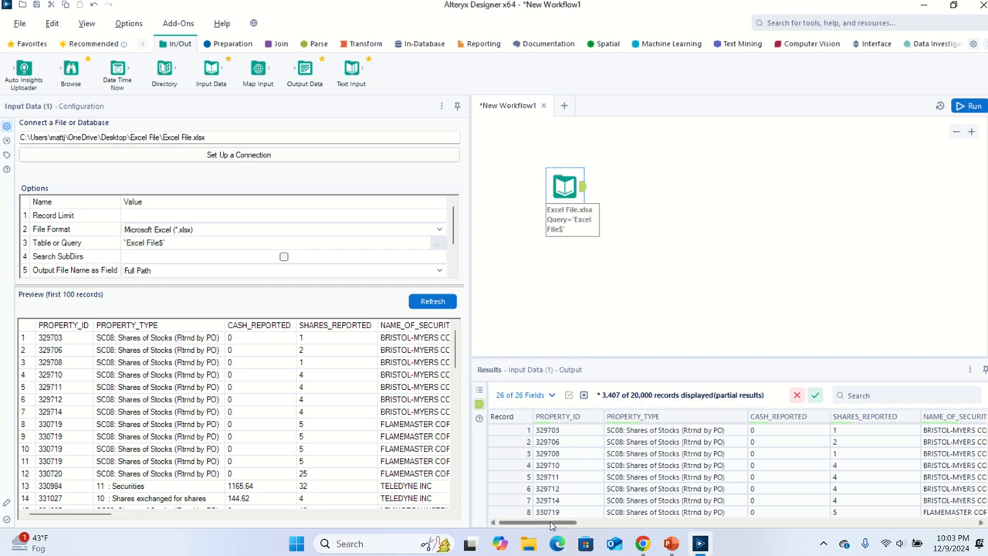
left_click_drag(559, 525, 599, 524)
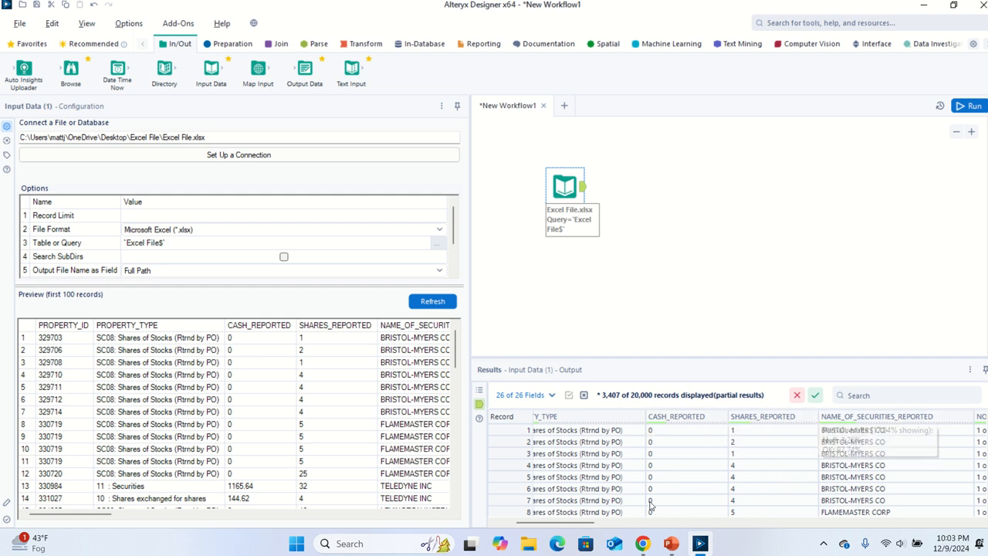
left_click_drag(582, 523, 702, 477)
mouse_move(778, 416)
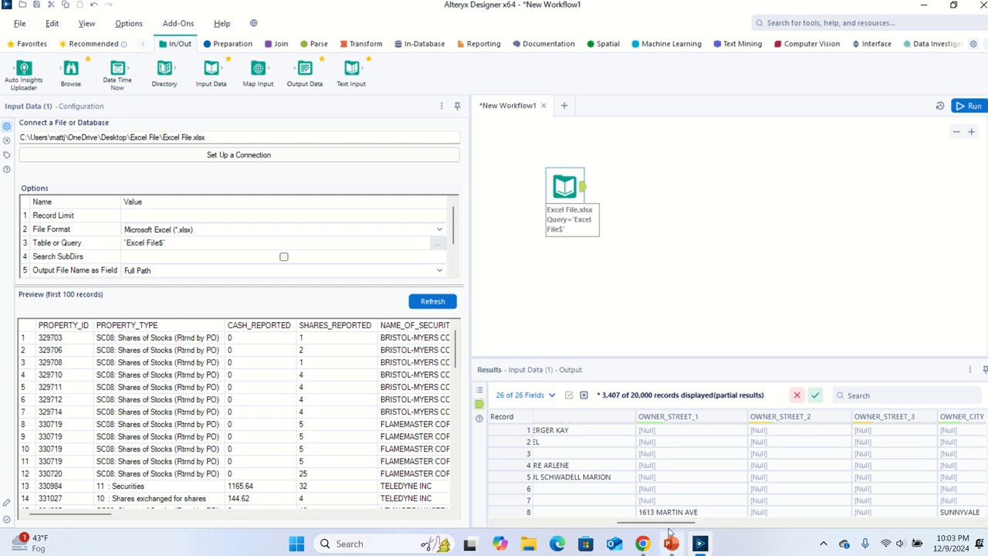
left_click_drag(672, 526, 730, 520)
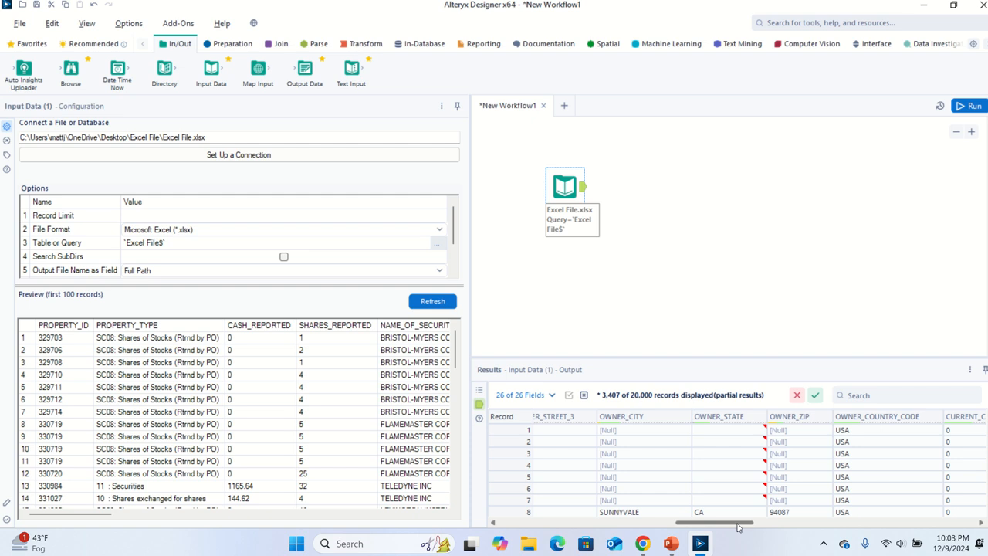
left_click_drag(741, 522, 517, 525)
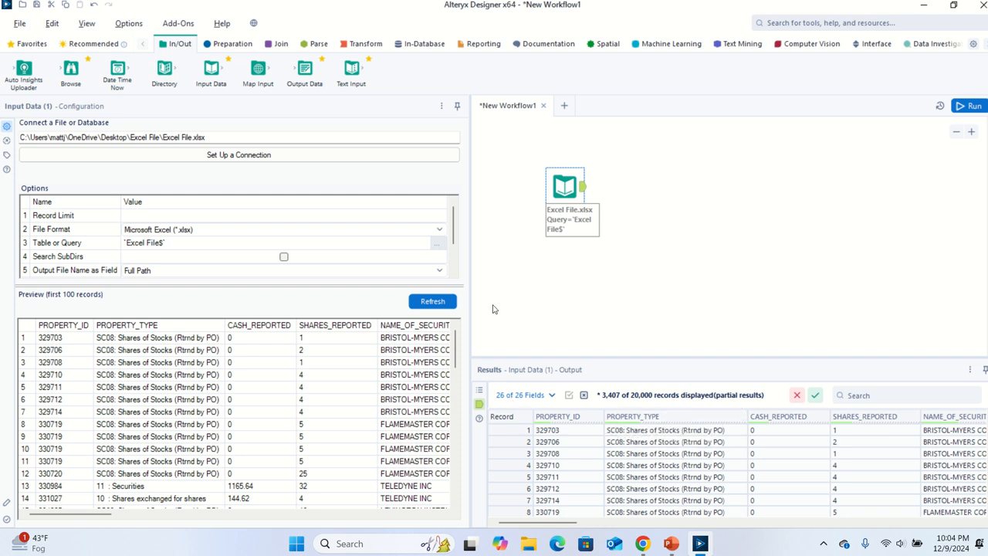
Add a Record ID tool connected after the Input Data tool
left_click(236, 46)
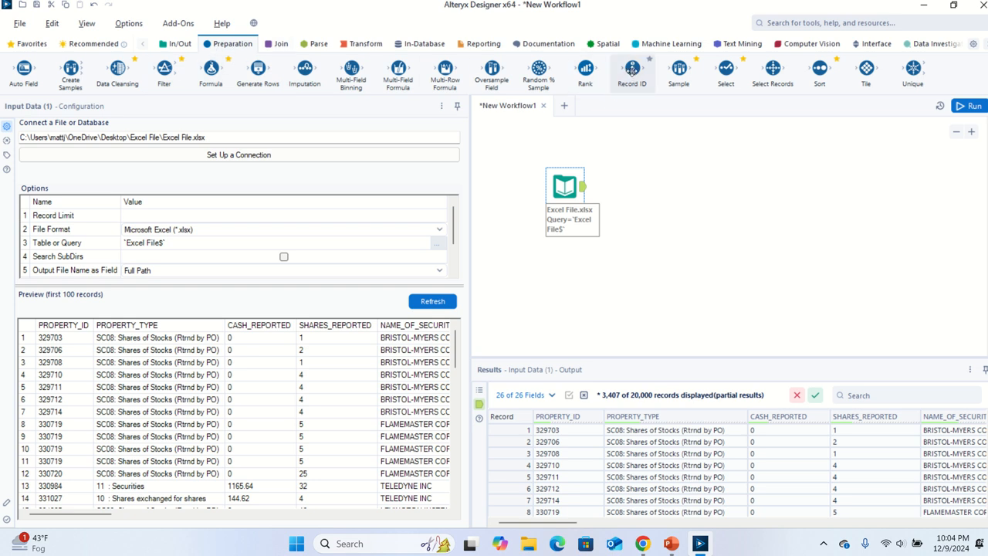
left_click_drag(632, 68, 631, 187)
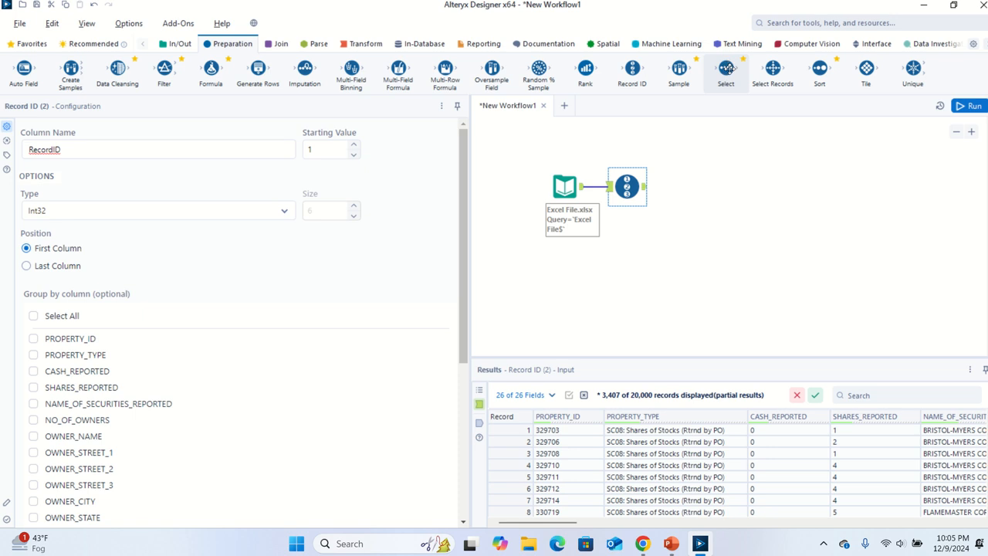
Add a Select tool after the Record ID tool and review its list of fields
left_click_drag(727, 68, 686, 187)
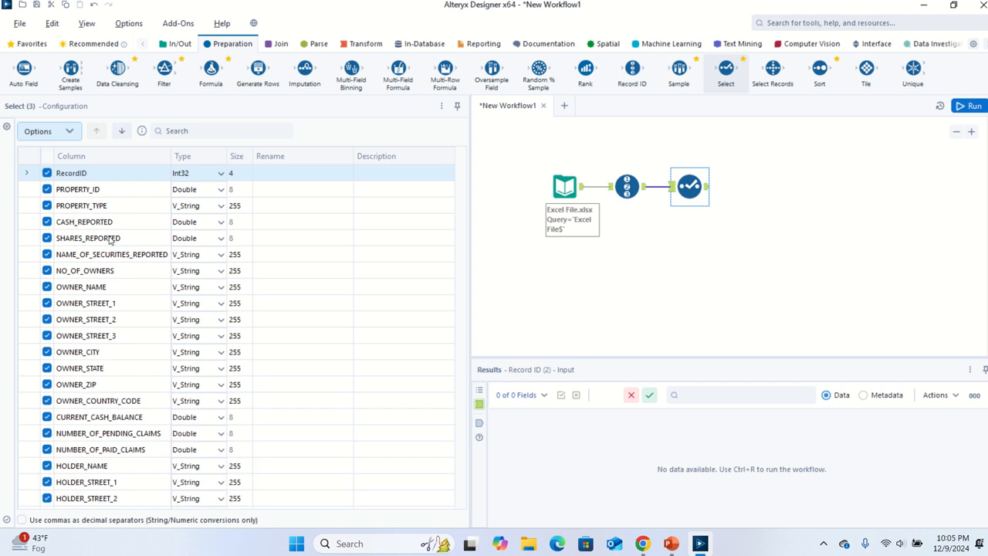
scroll(89, 461, "down", 2)
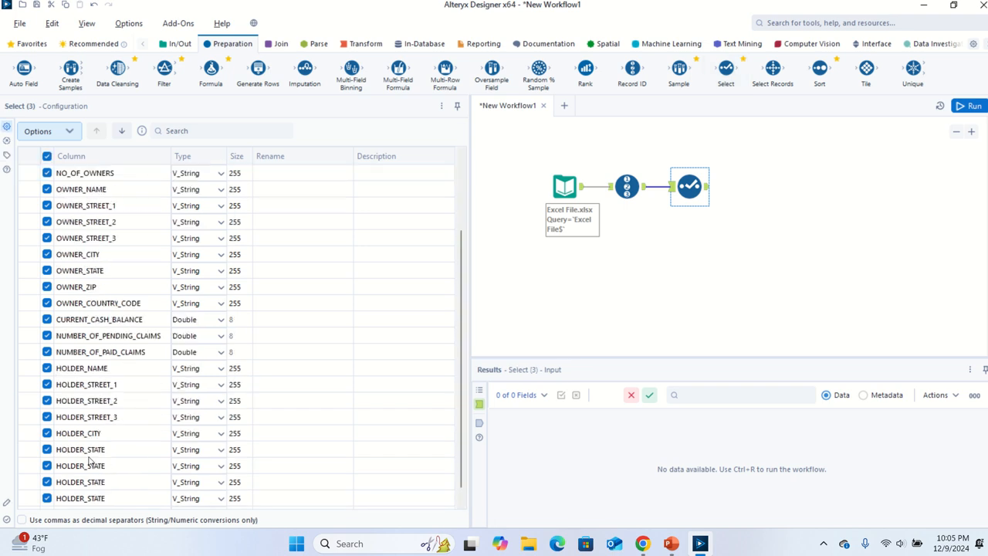
scroll(89, 471, "down", 1)
scroll(90, 485, "up", 3)
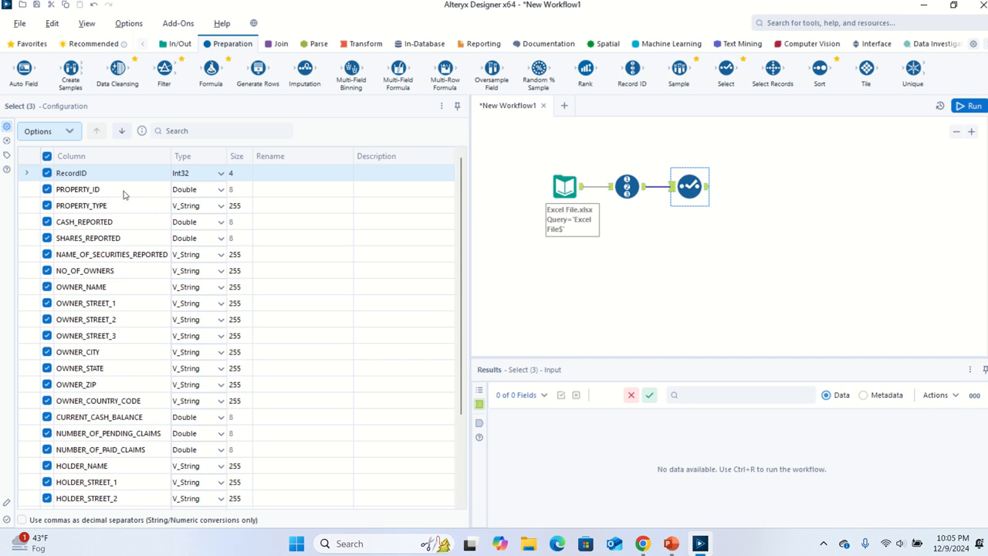
Change the PROPERTY_ID field's data type to String in the Select tool
left_click(185, 190)
left_click(190, 193)
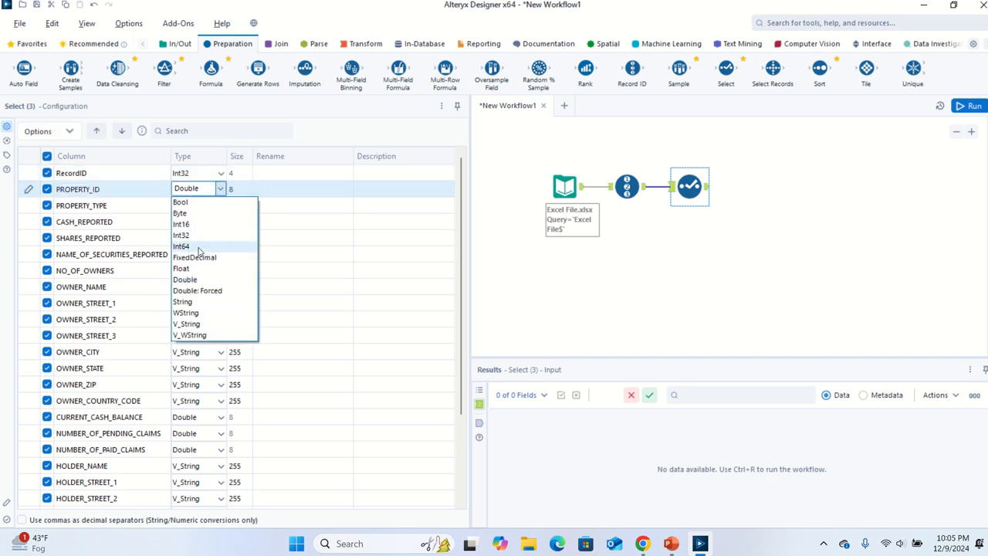
left_click(185, 302)
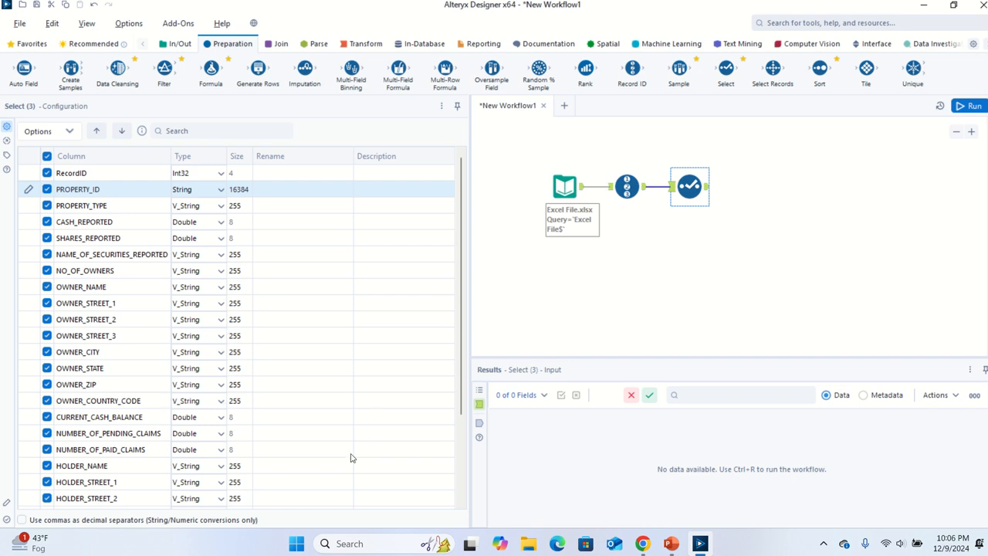
Run the workflow, dismiss the completion notice, and scroll across the Select tool's results
scroll(350, 458, "down", 2)
scroll(350, 458, "up", 2)
left_click(974, 106)
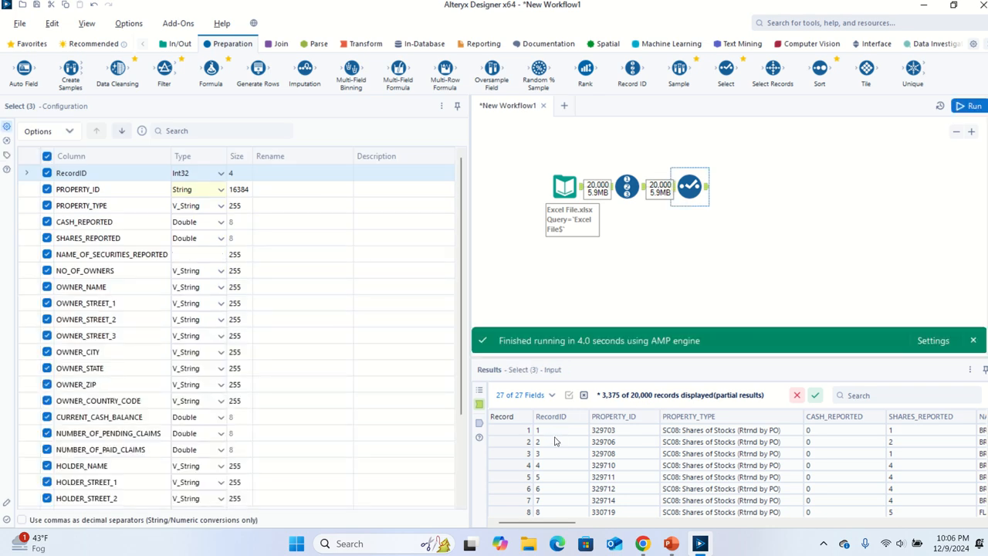
left_click(972, 341)
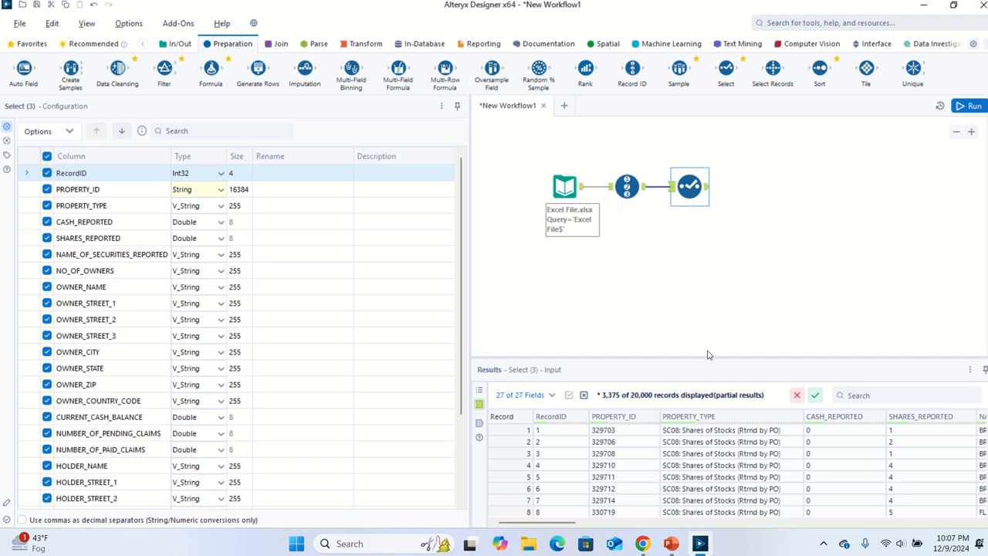
left_click_drag(540, 522, 717, 525)
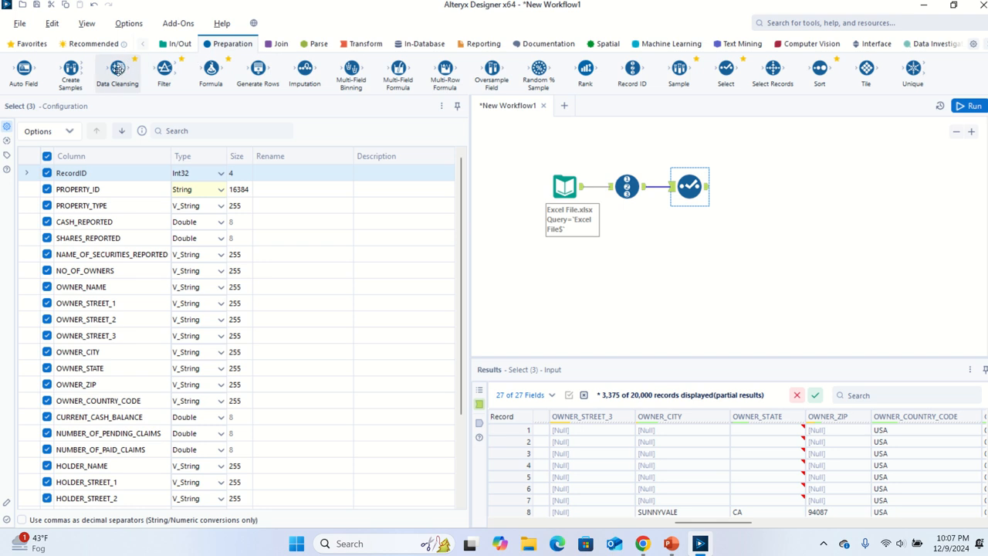
Add a Data Cleansing tool after the Select tool and review its fields and cleansing options
left_click_drag(120, 71, 747, 188)
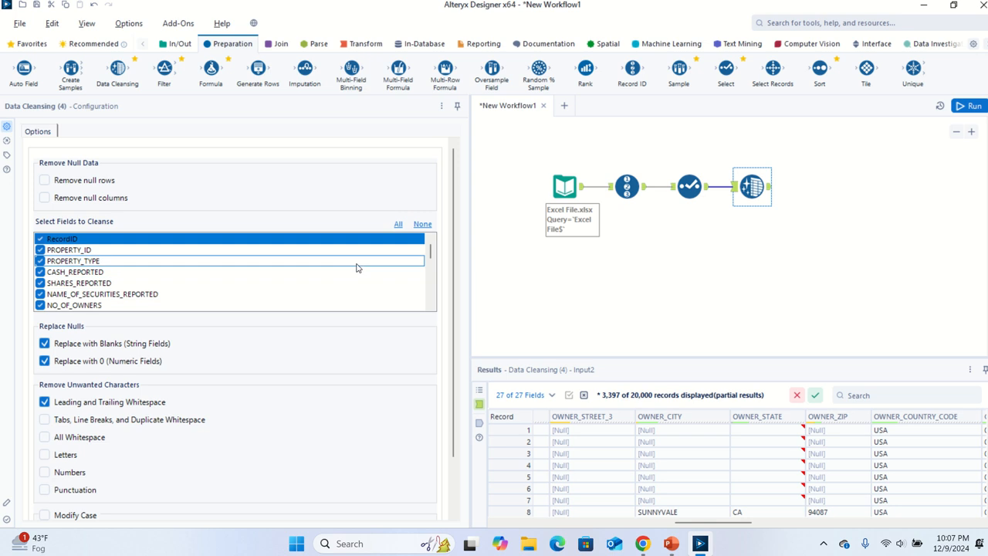
scroll(351, 289, "down", 3)
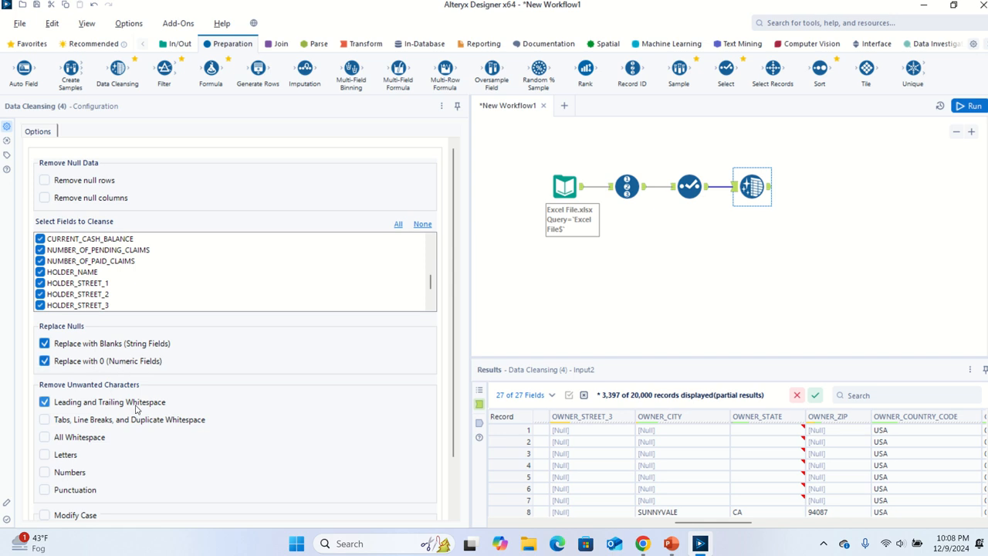
scroll(142, 423, "down", 1)
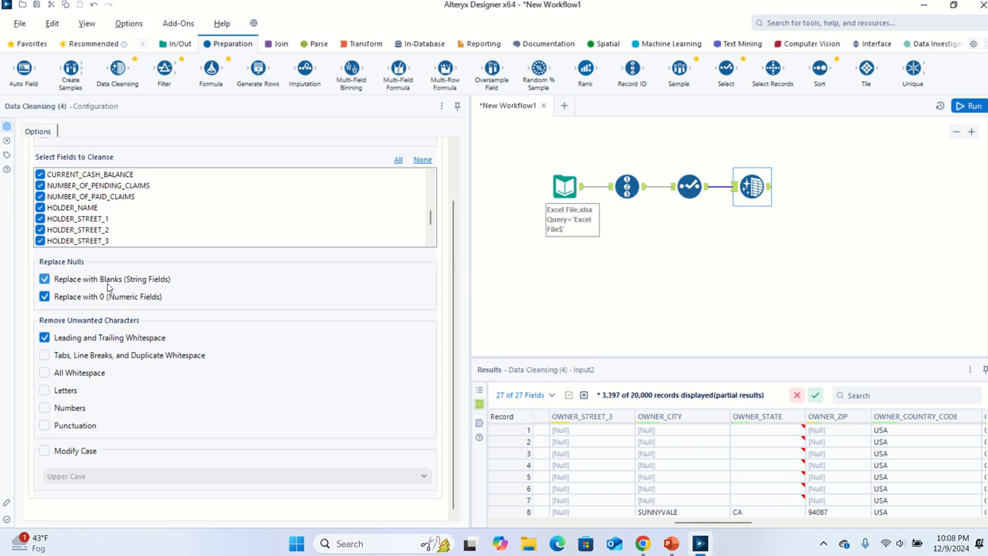
scroll(108, 287, "up", 2)
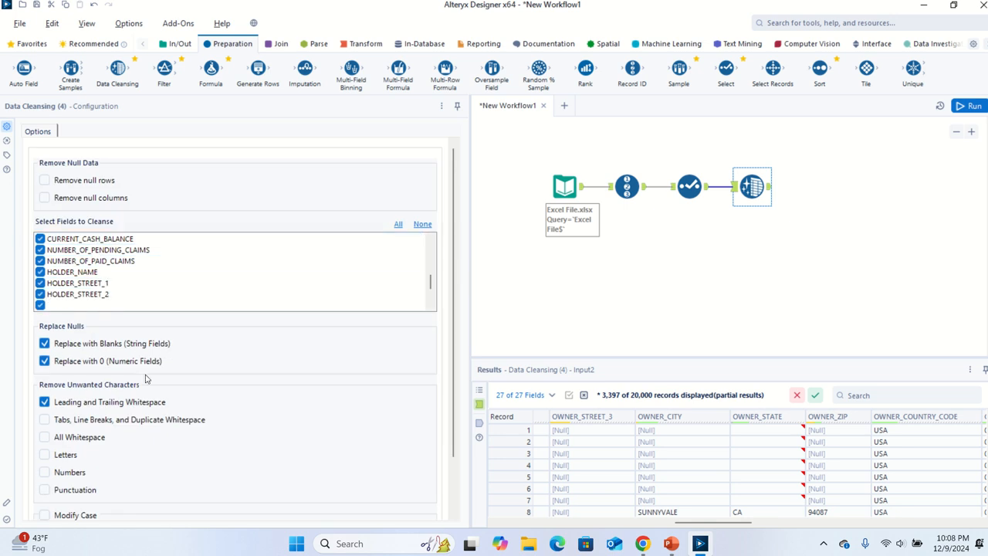
scroll(159, 398, "down", 2)
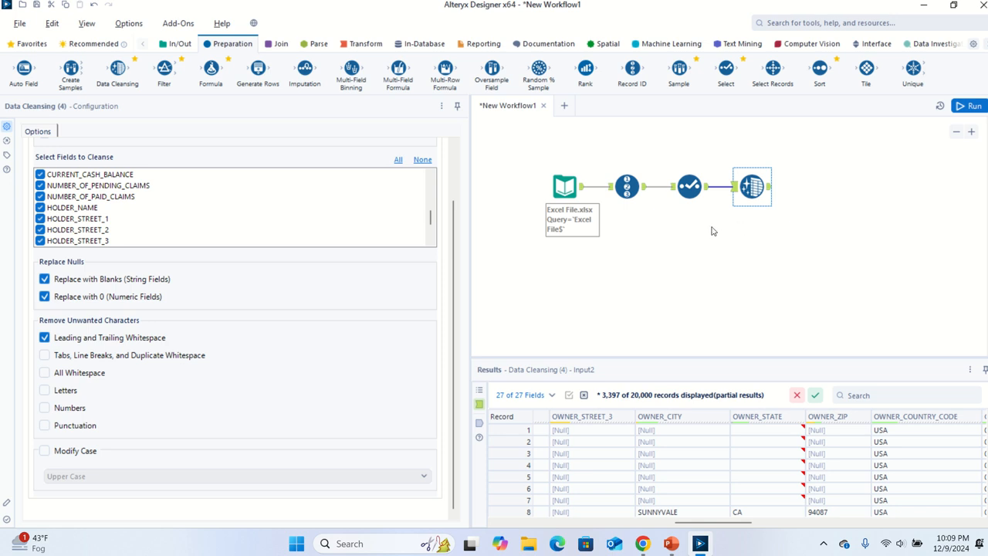
Run the workflow and browse the Data Cleansing tool's output across all its columns
left_click(963, 108)
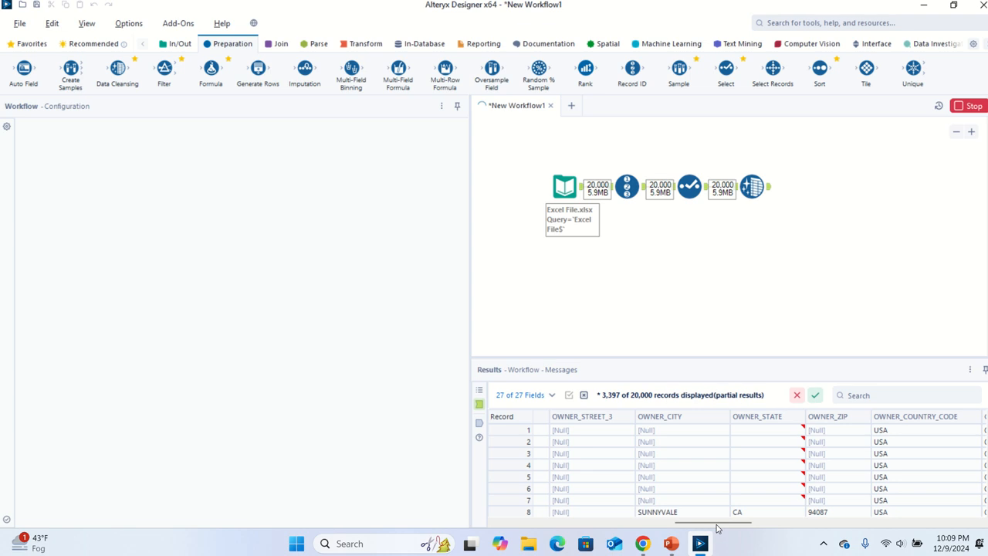
mouse_move(717, 524)
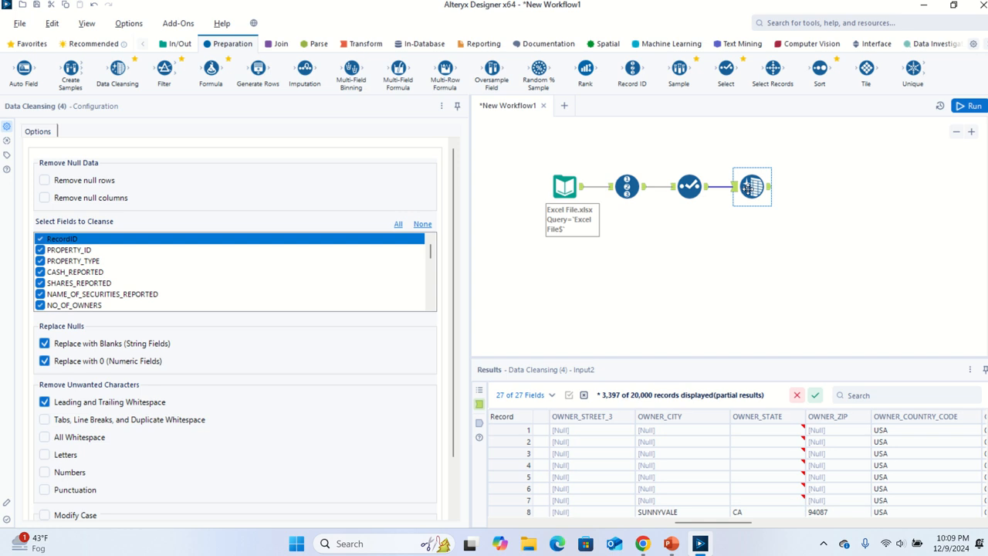
left_click(769, 190)
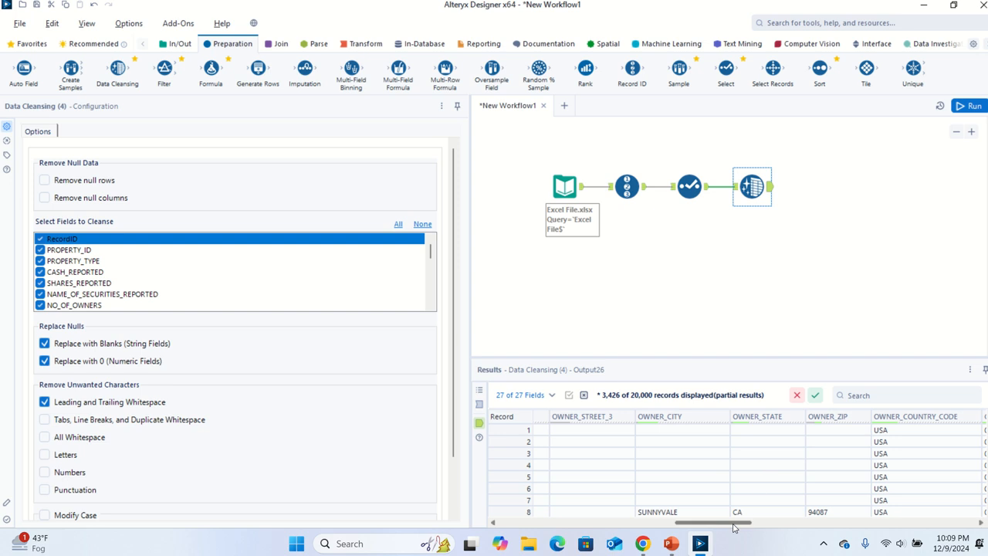
left_click_drag(718, 522, 948, 509)
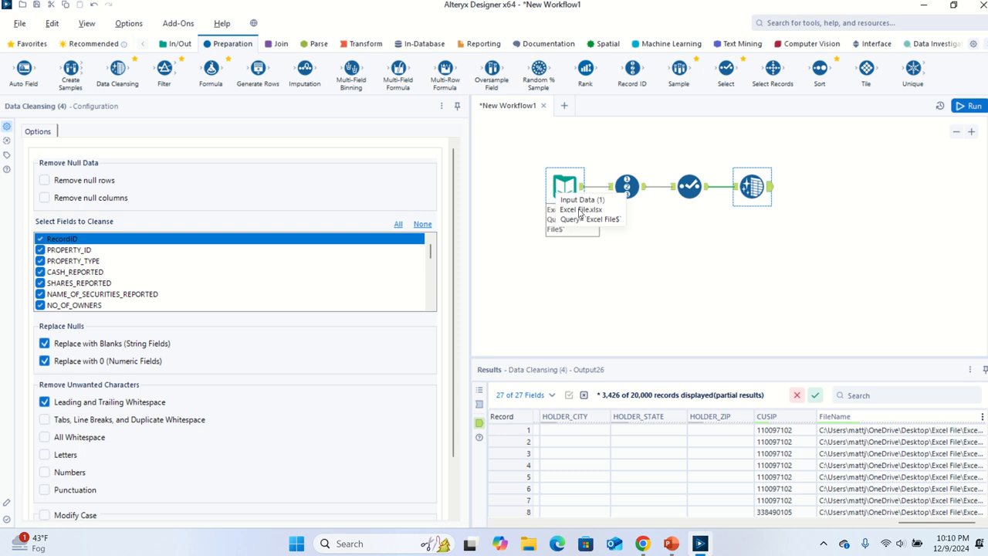
left_click_drag(903, 522, 506, 522)
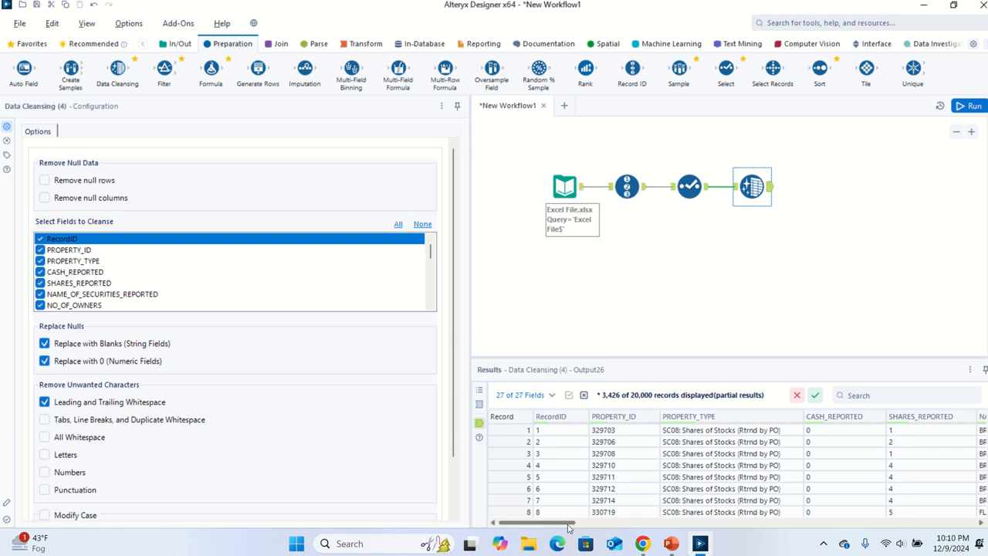
left_click_drag(567, 527, 971, 532)
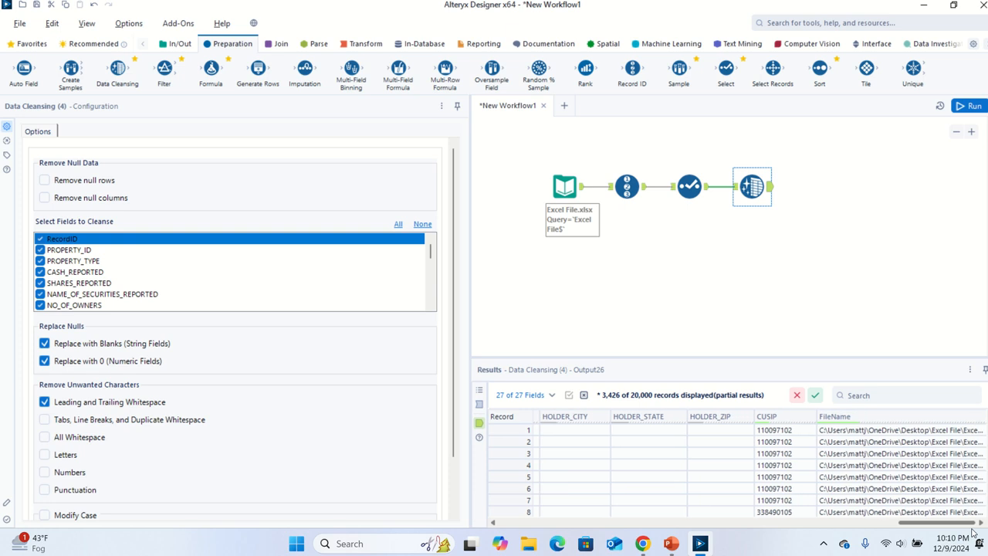